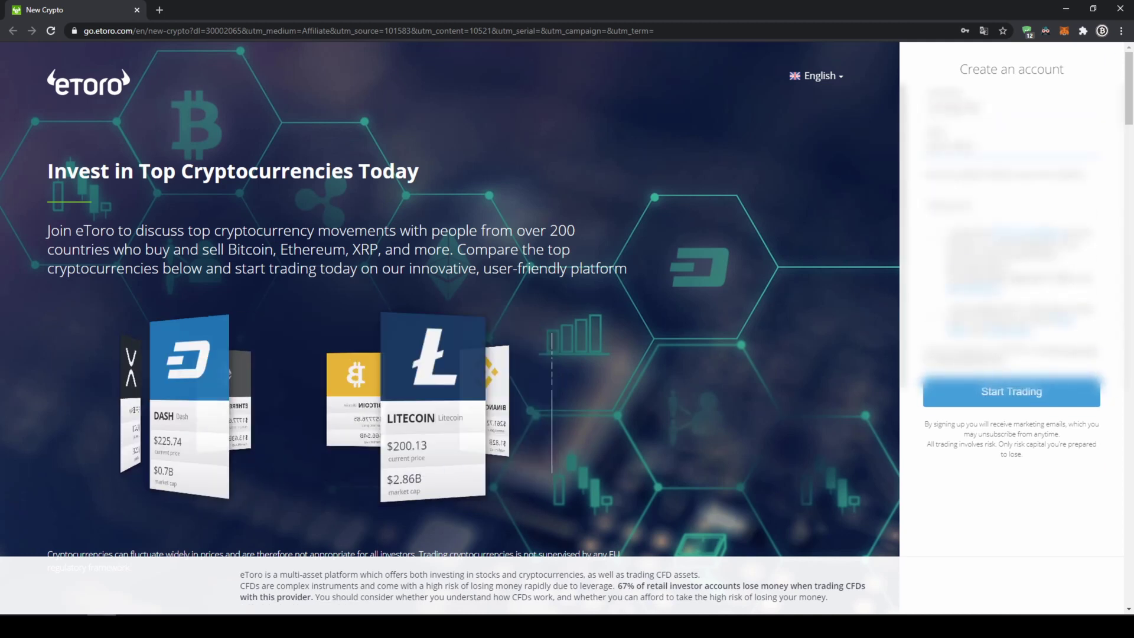
# Dismiss the autofill suggestions on the completed sign-up form
pyautogui.click(1004, 236)
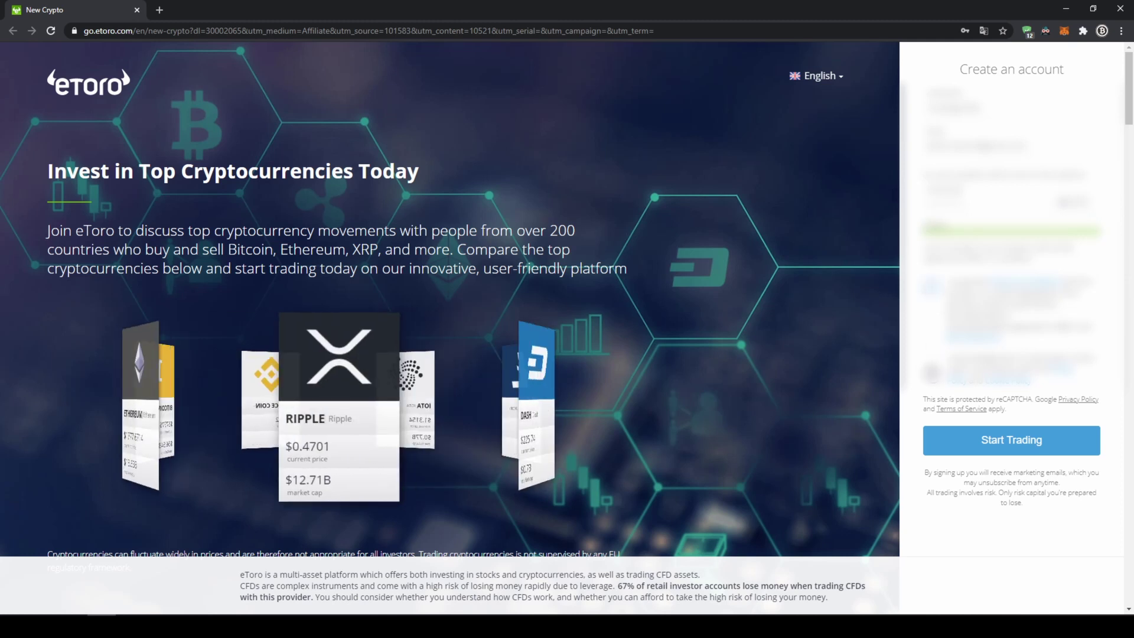
# Submit the sign-up form with Start Trading, then confirm the address via Verify my Email
pyautogui.click(984, 453)
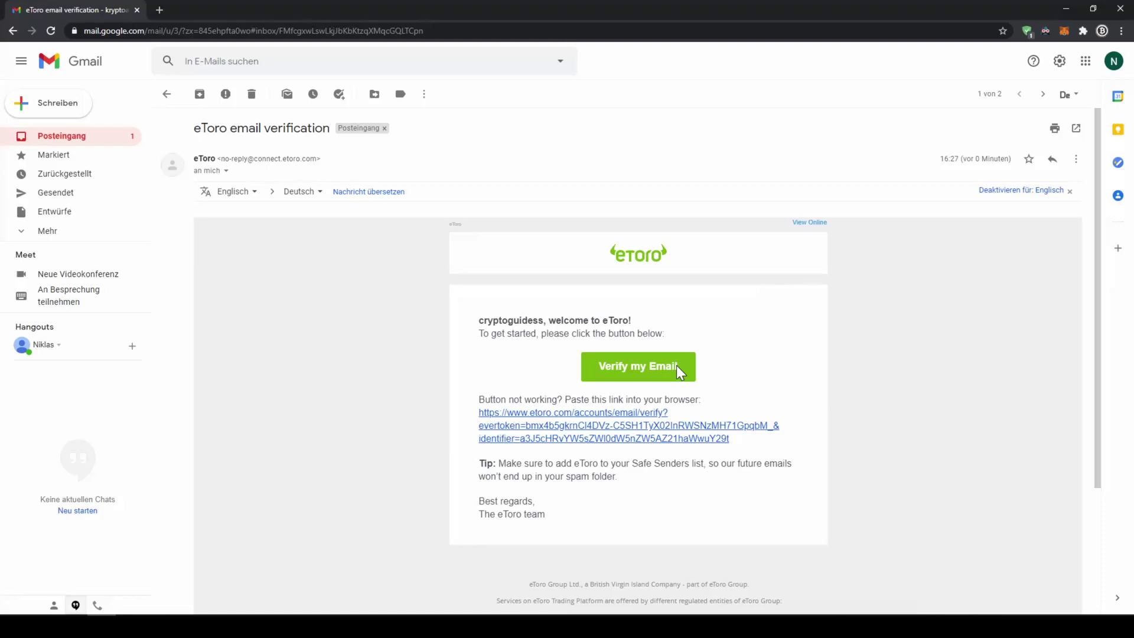
pyautogui.click(650, 254)
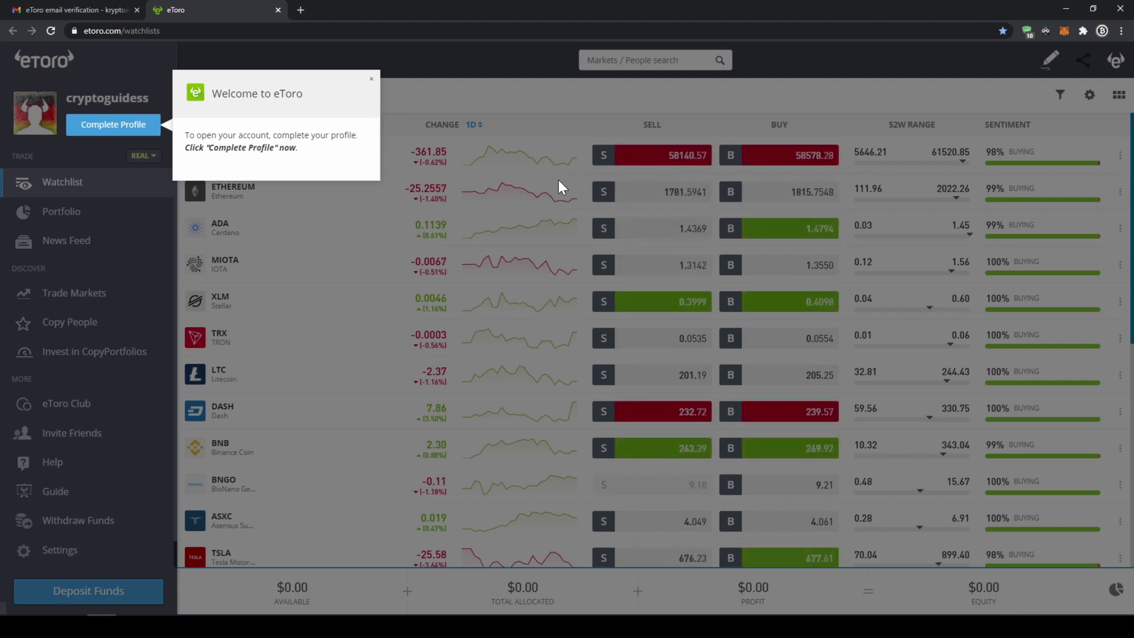
# Start Complete Profile and continue into the profile questionnaire
pyautogui.click(127, 129)
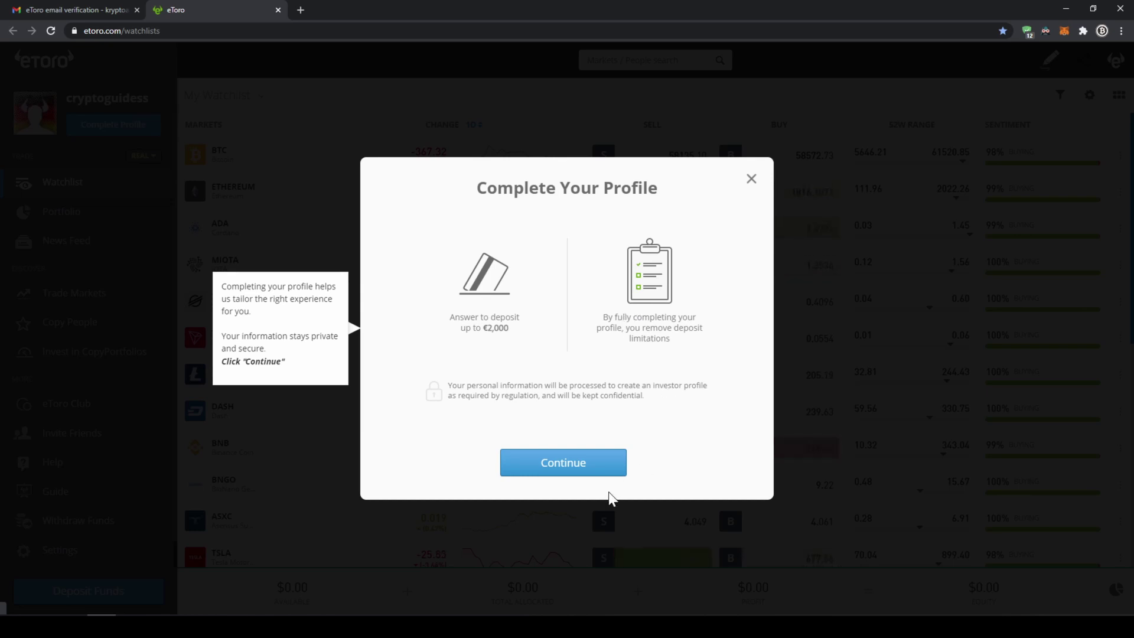
pyautogui.click(591, 479)
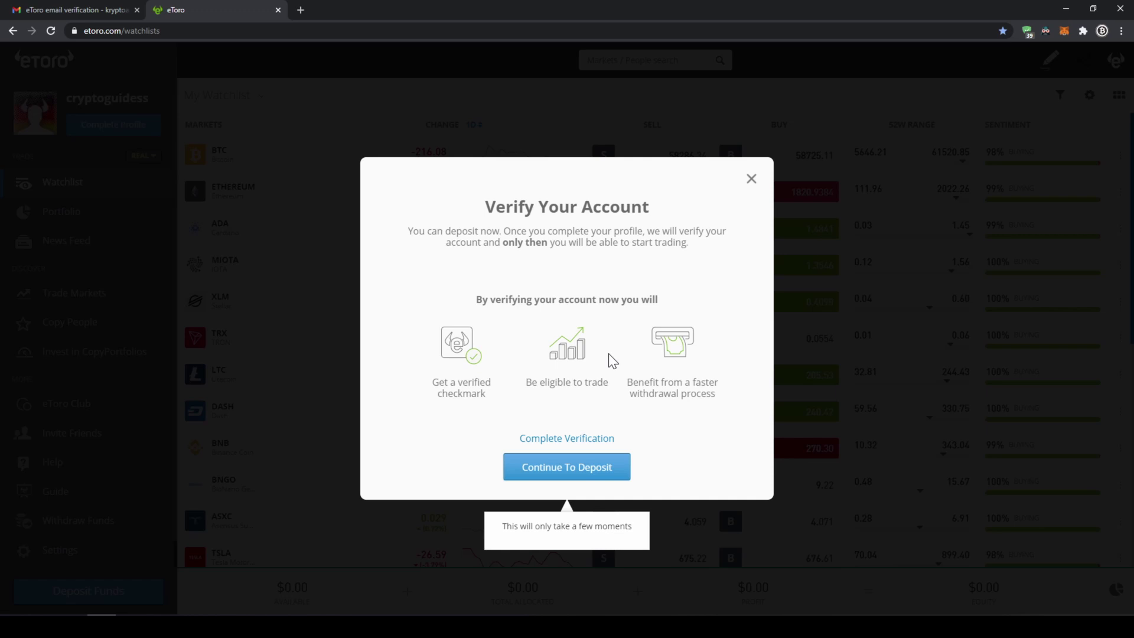
# Set up a 1000 USD deposit paid with PayPal and continue to PayPal
pyautogui.click(596, 479)
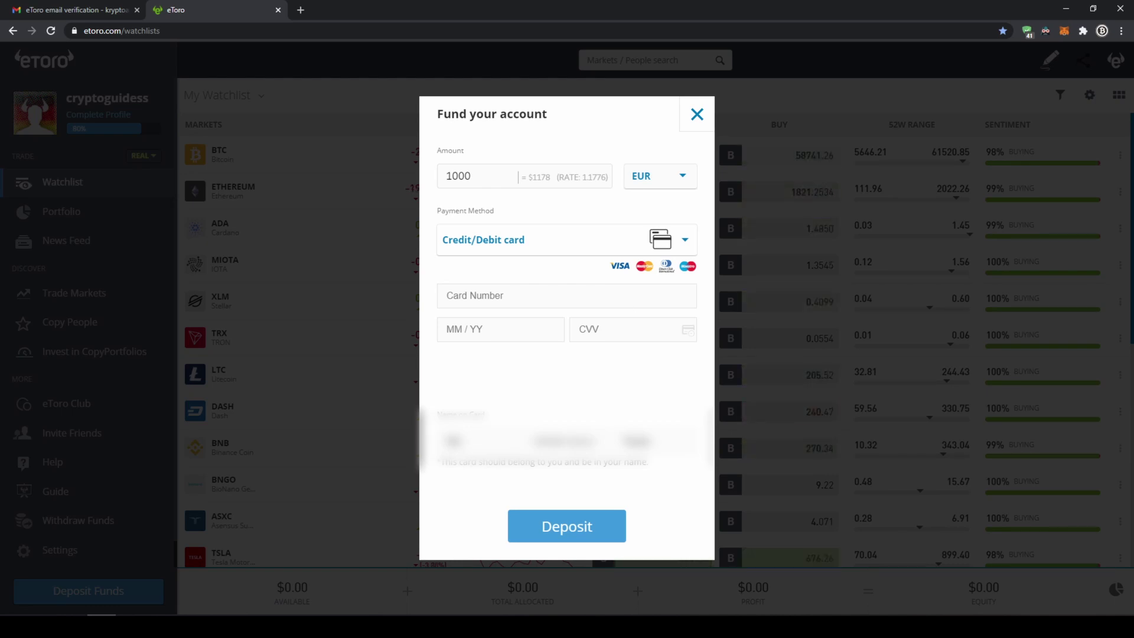
pyautogui.click(600, 252)
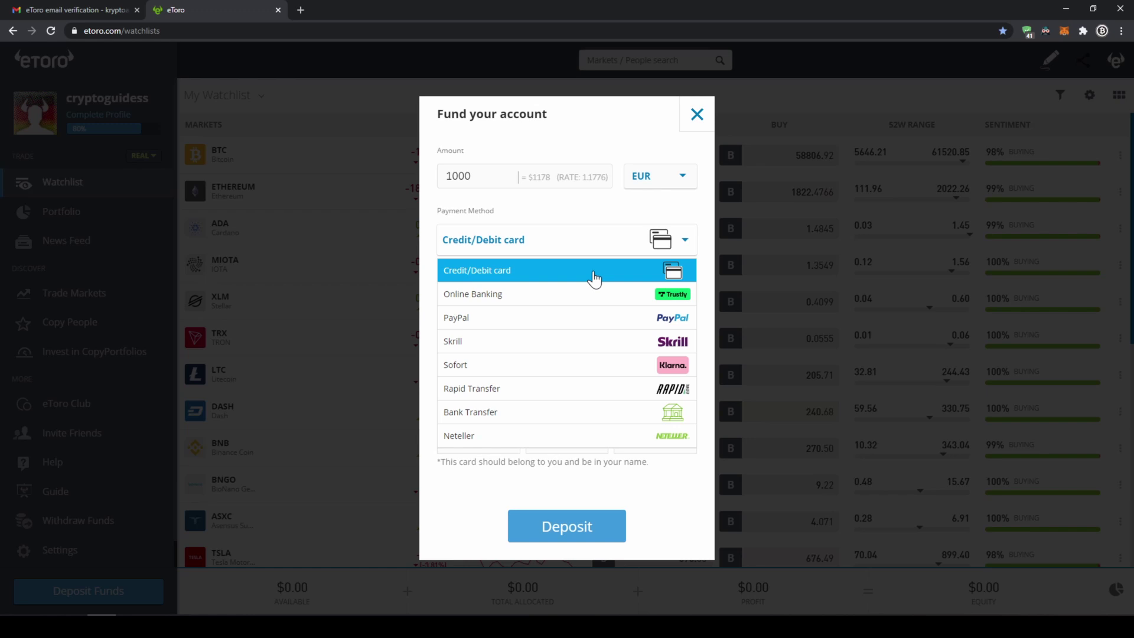
pyautogui.click(580, 319)
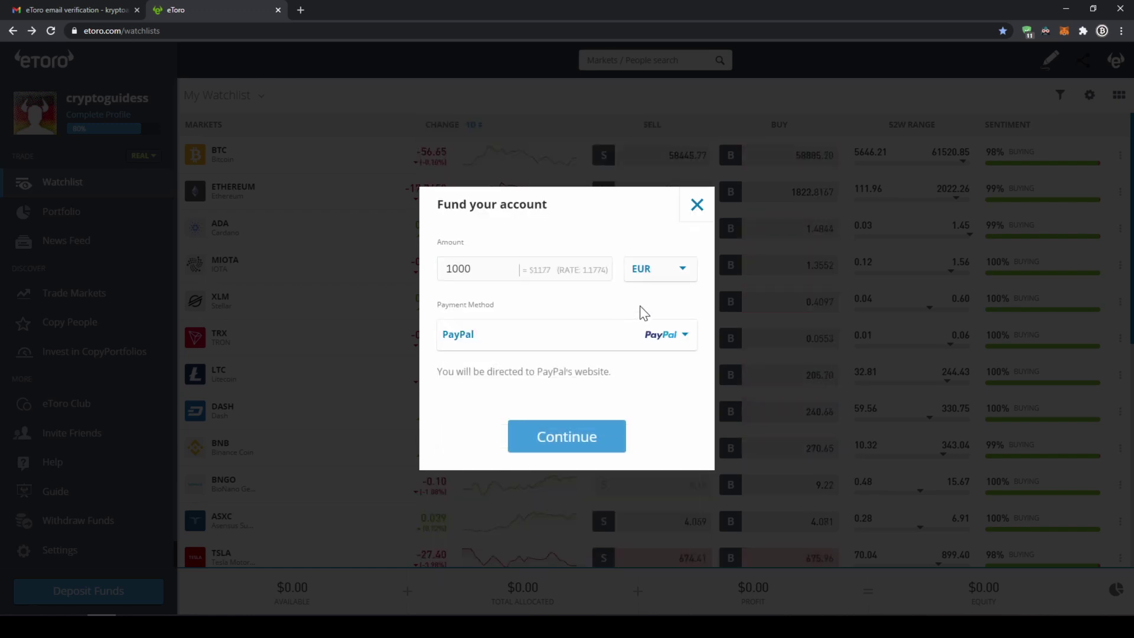
pyautogui.click(679, 273)
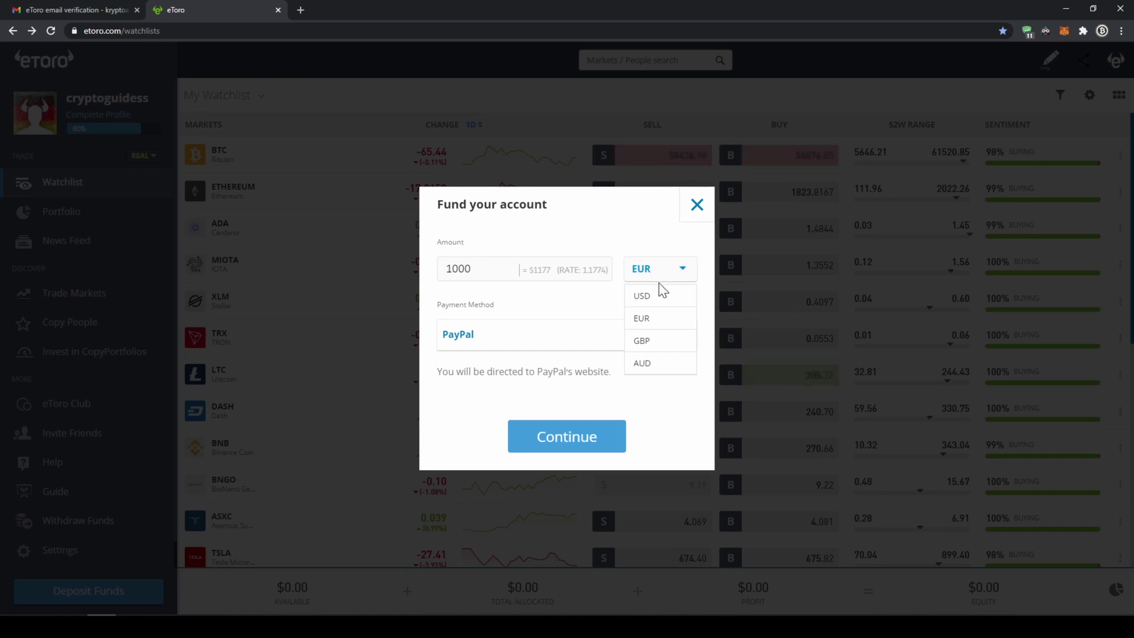
pyautogui.click(656, 297)
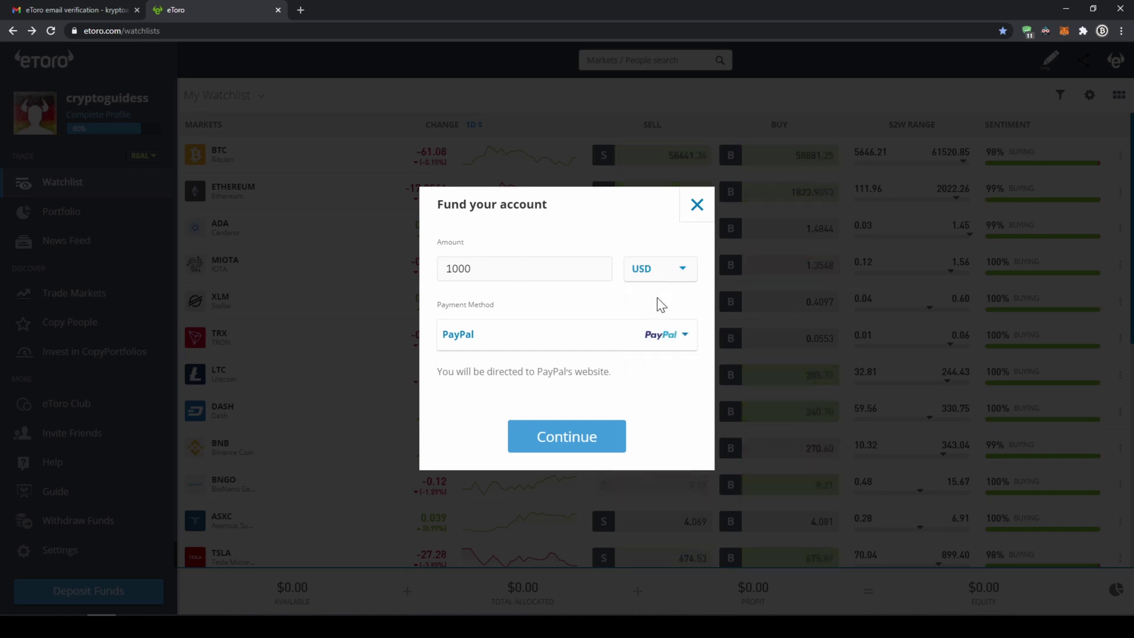
pyautogui.hotkey('ctrl', 'a')
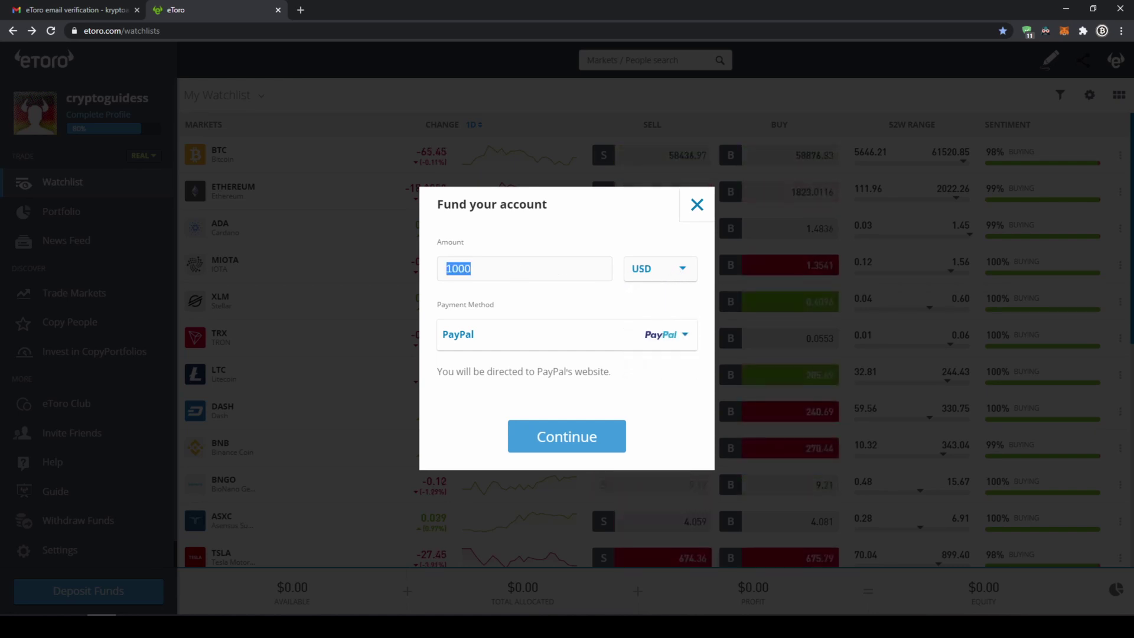
pyautogui.click(509, 289)
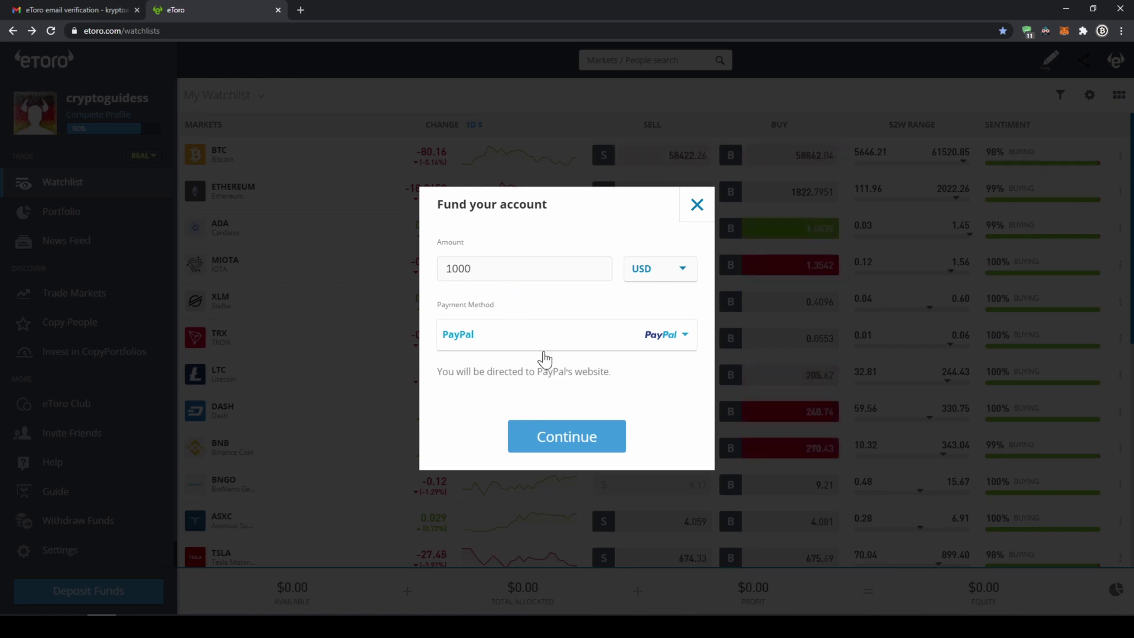
pyautogui.click(567, 440)
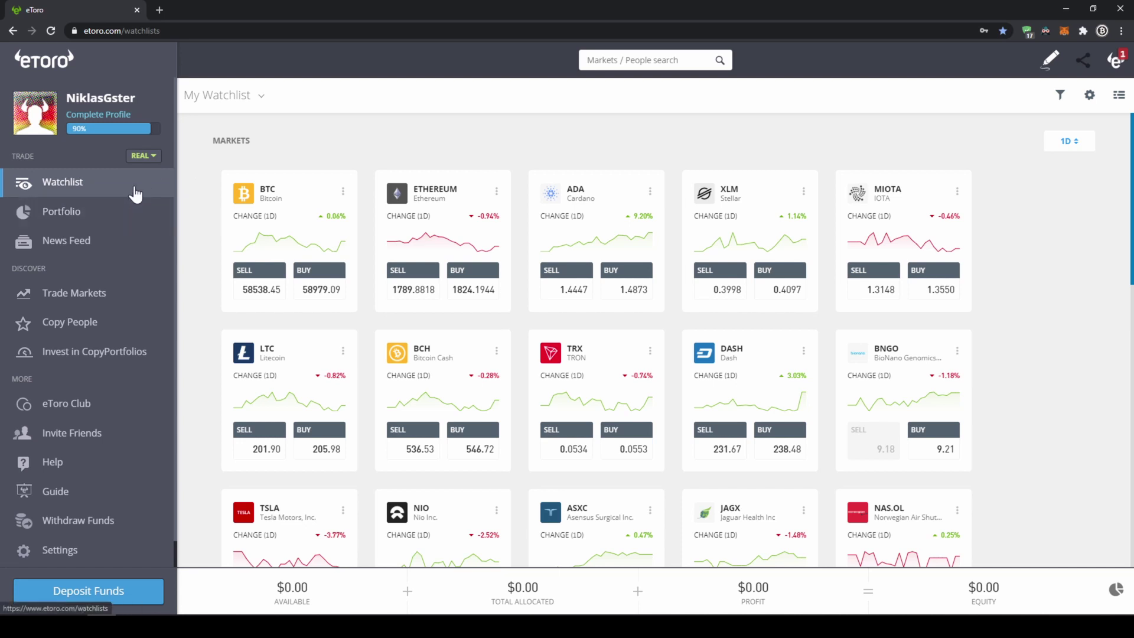
# Switch the account from REAL to the Virtual Portfolio
pyautogui.click(151, 159)
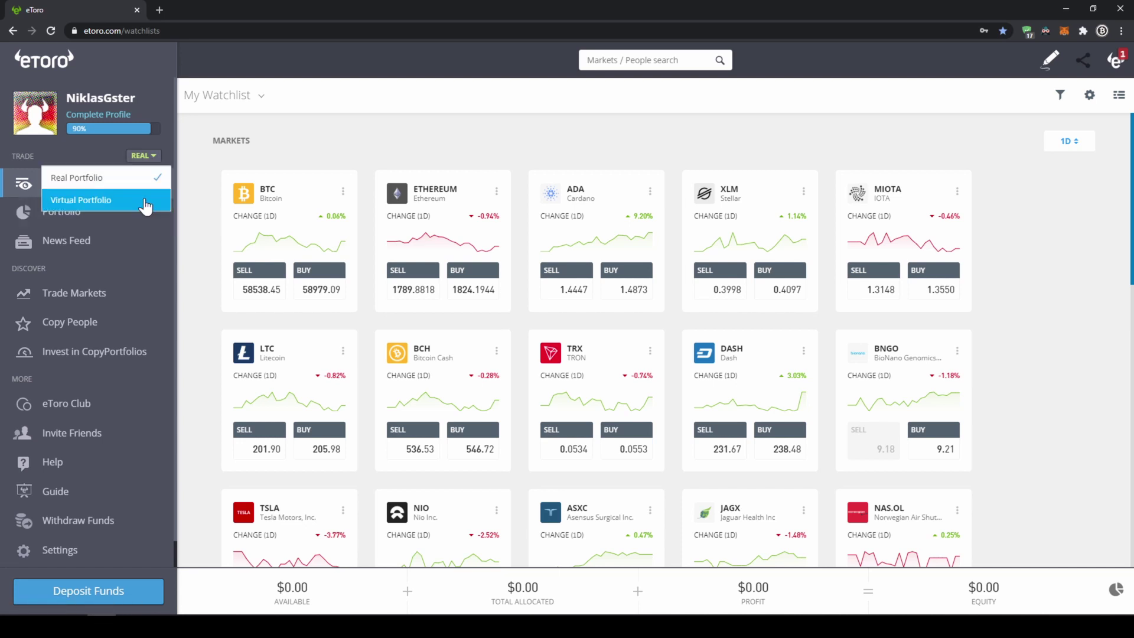
pyautogui.click(74, 200)
pyautogui.click(583, 411)
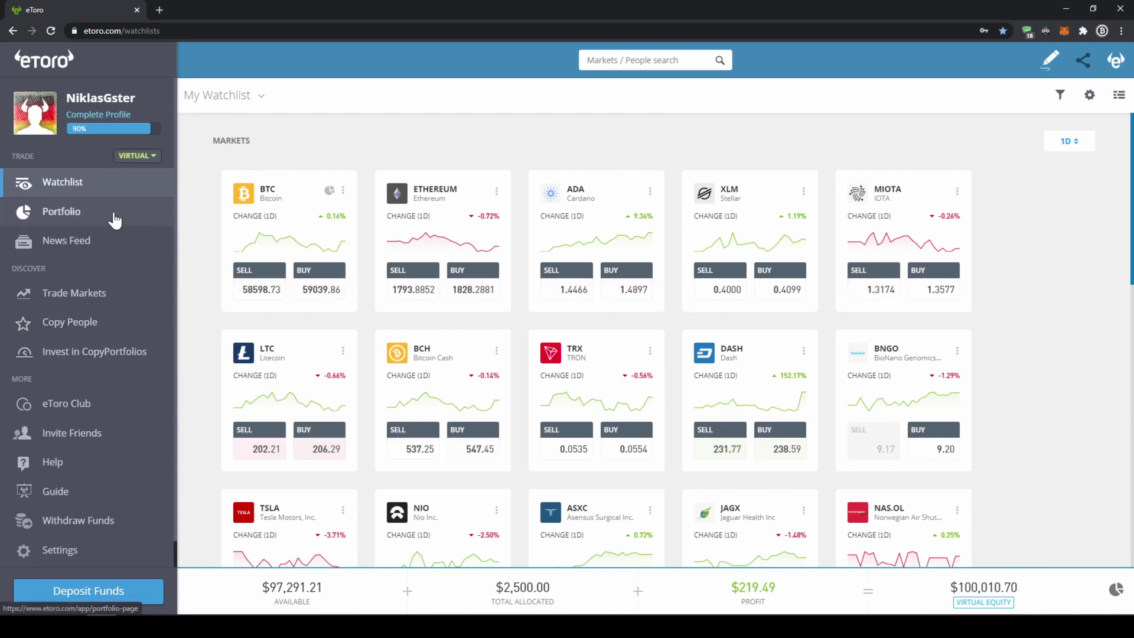
pyautogui.click(115, 219)
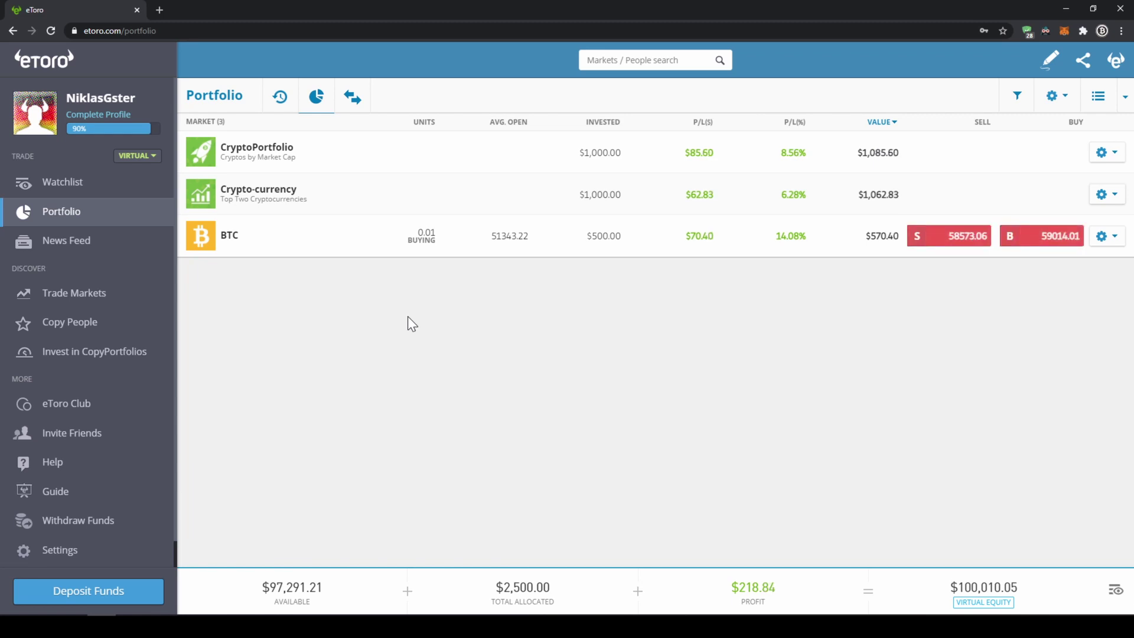
pyautogui.click(105, 184)
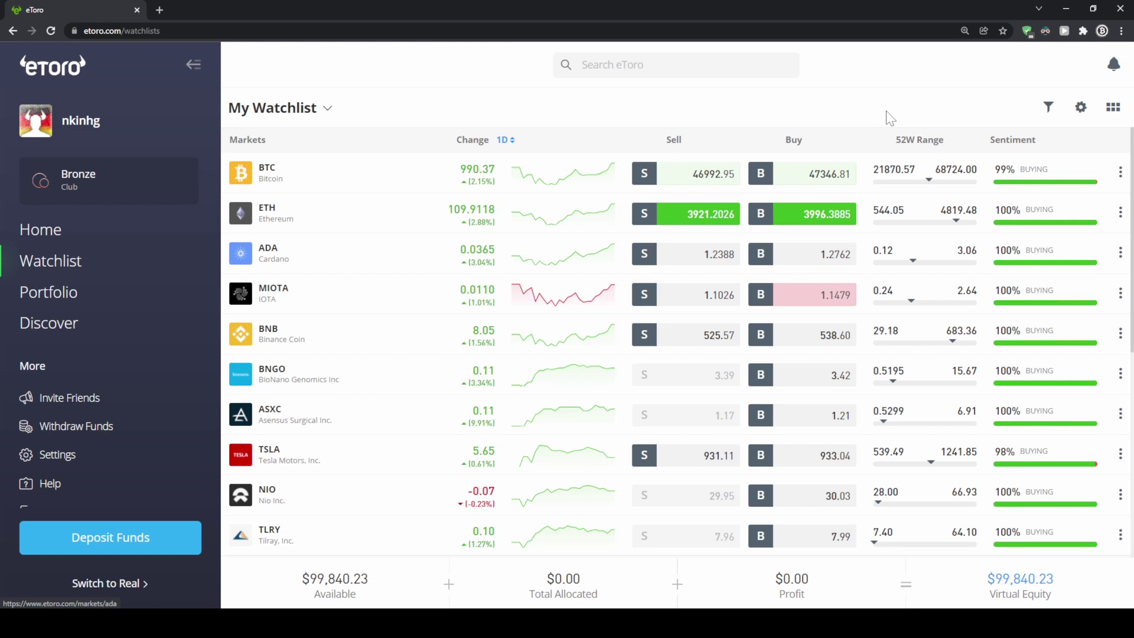
# Search for '1inch' and open the 1INCH market page
pyautogui.click(650, 65)
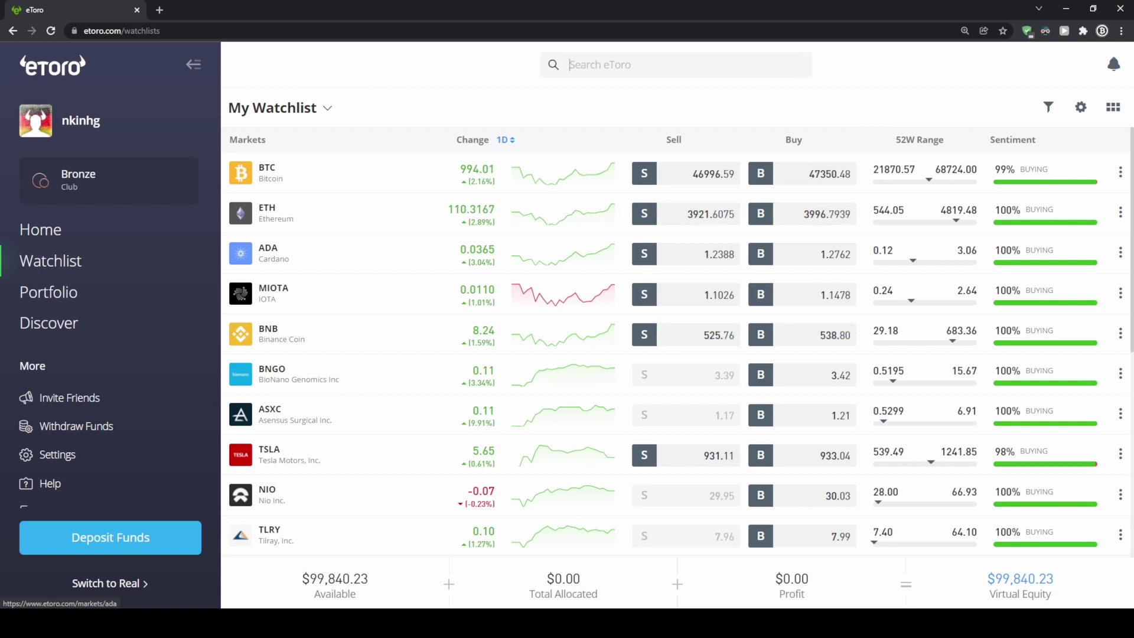
pyautogui.write('1')
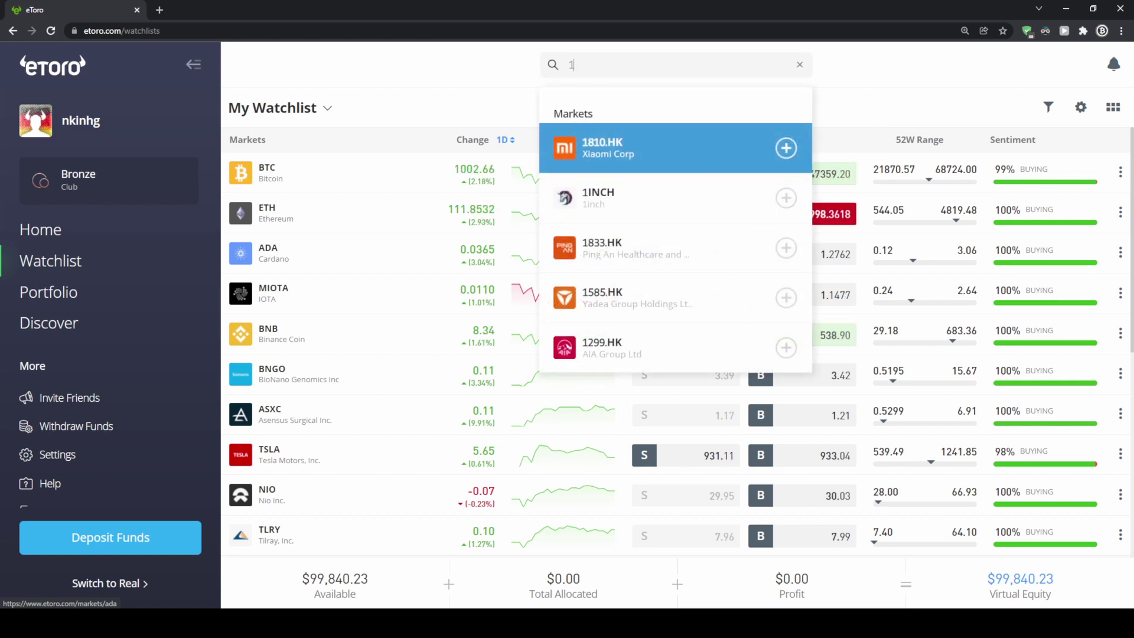
pyautogui.write('inch')
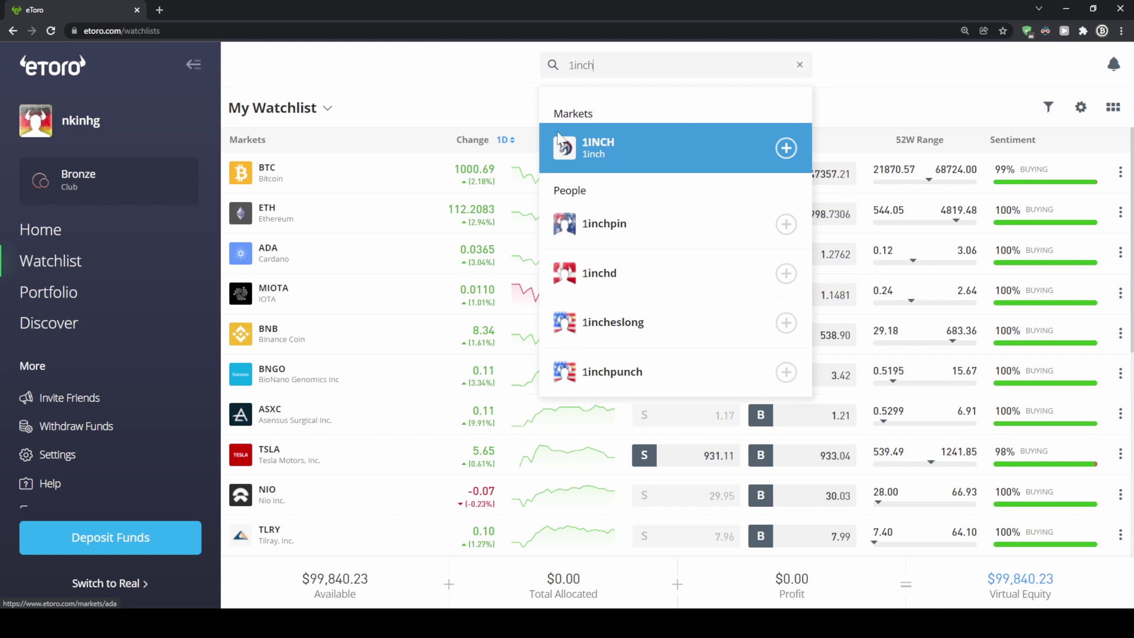
pyautogui.click(564, 145)
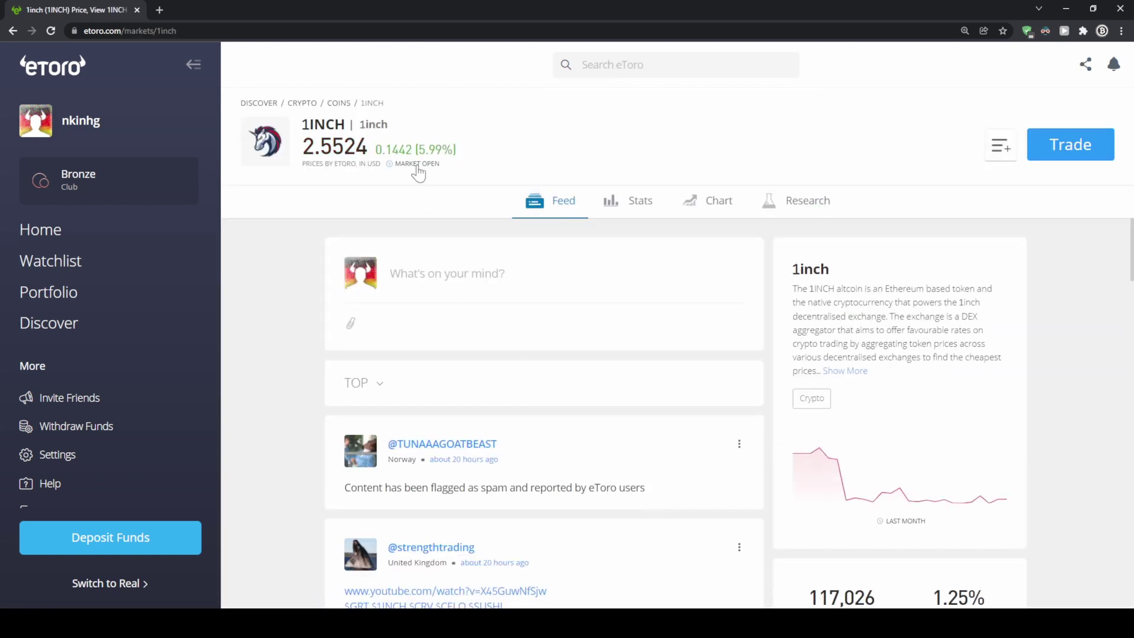
# Change the trade amount from $5,000 to $100 and open the 1INCH buy trade
pyautogui.click(1068, 155)
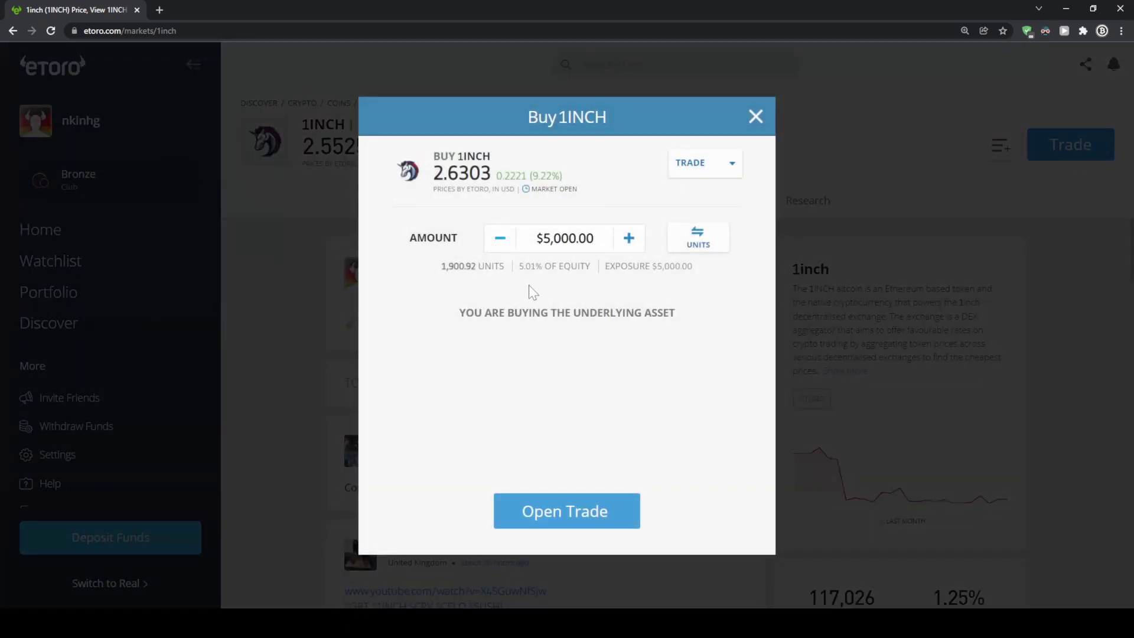
pyautogui.click(537, 238)
pyautogui.write('1')
pyautogui.click(631, 337)
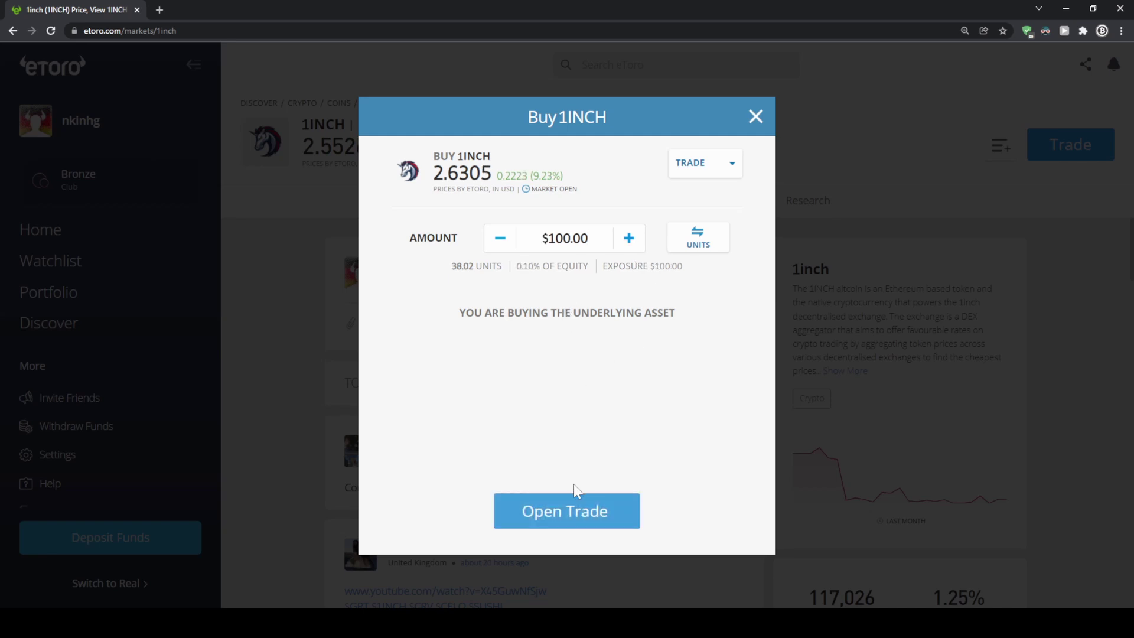
pyautogui.click(568, 512)
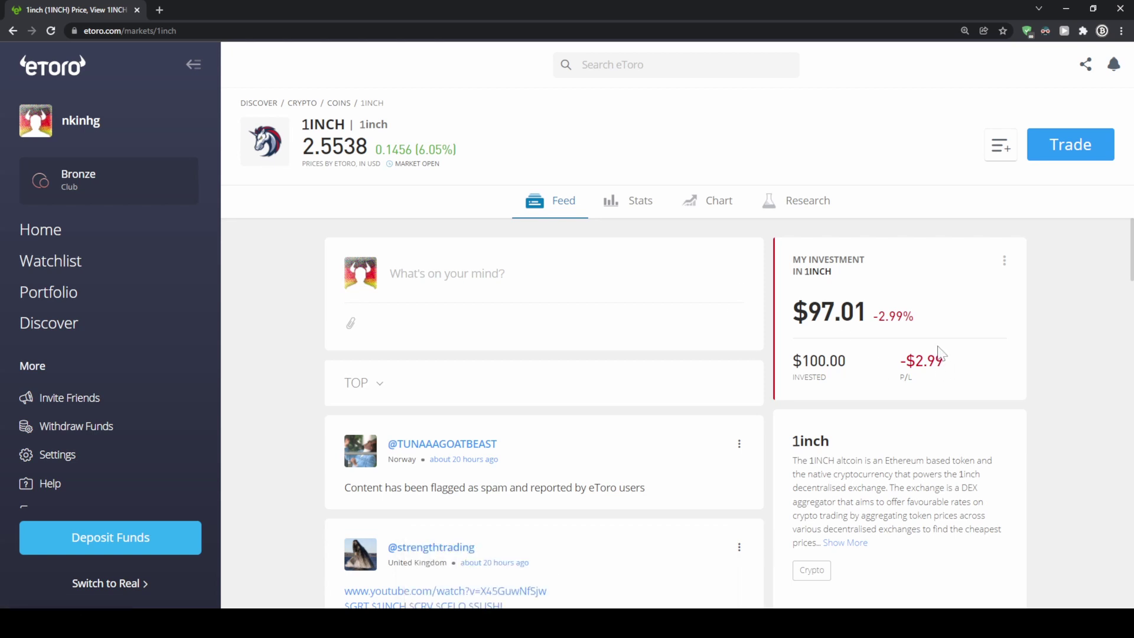
# Go to Portfolio and open the 1INCH position showing its $100 buy
pyautogui.click(81, 291)
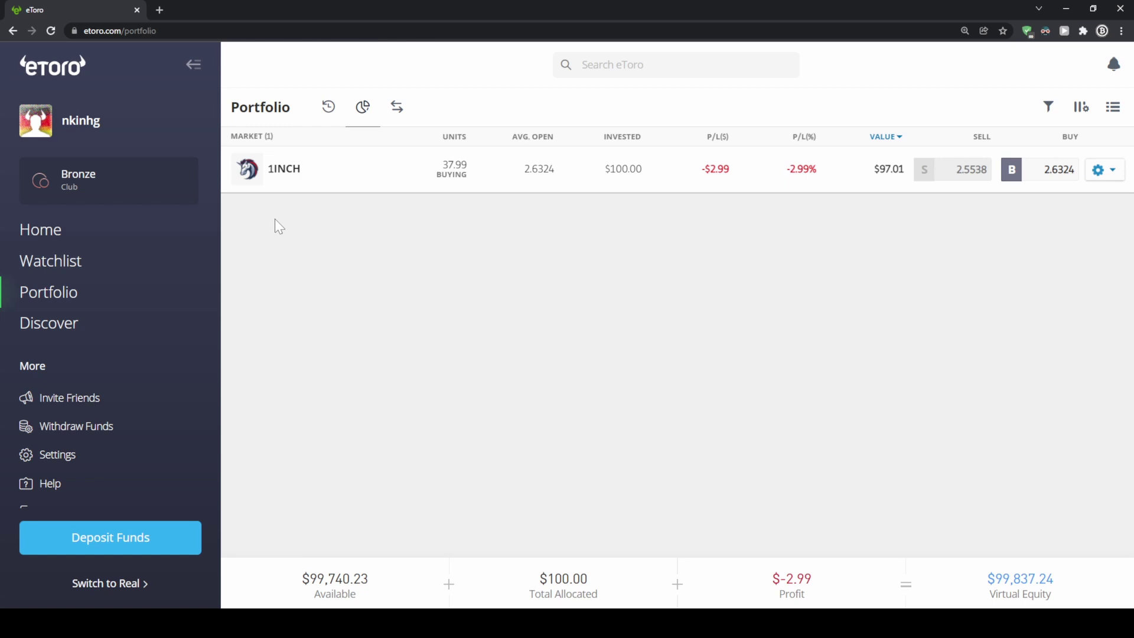
pyautogui.click(288, 182)
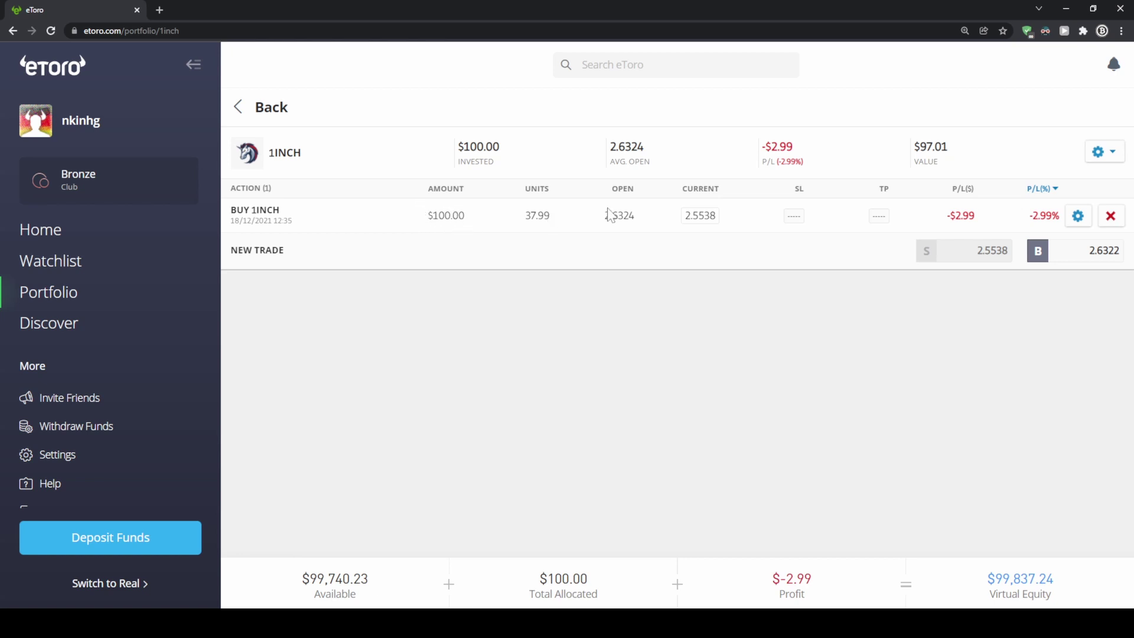
# Close the whole $100 1INCH buy trade, with Close only part left unchecked
pyautogui.click(1108, 216)
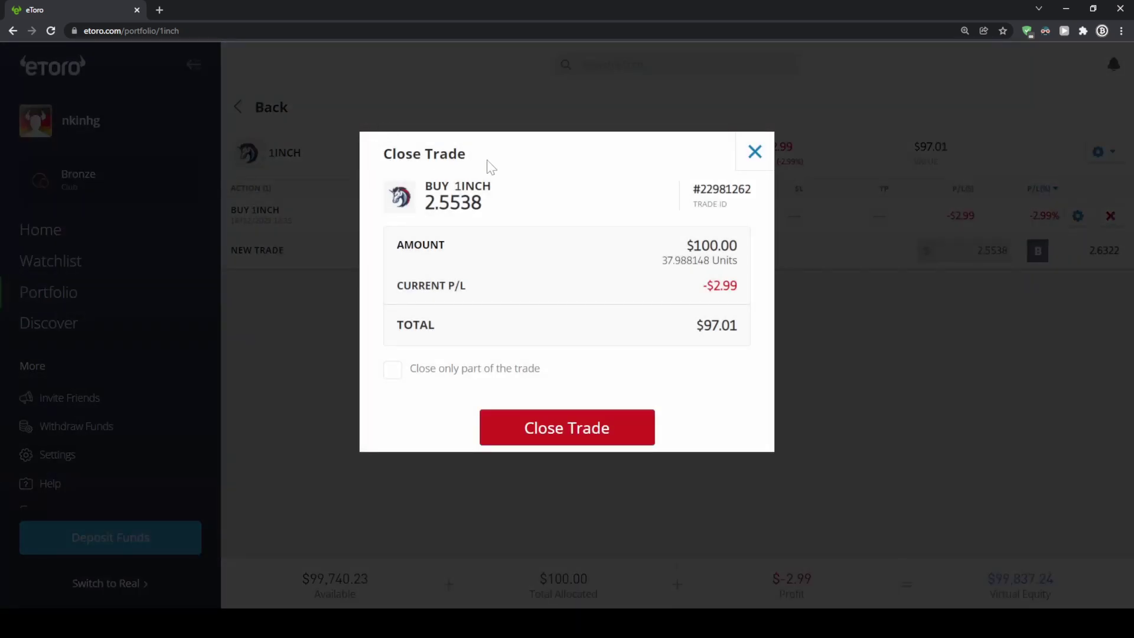
pyautogui.click(391, 377)
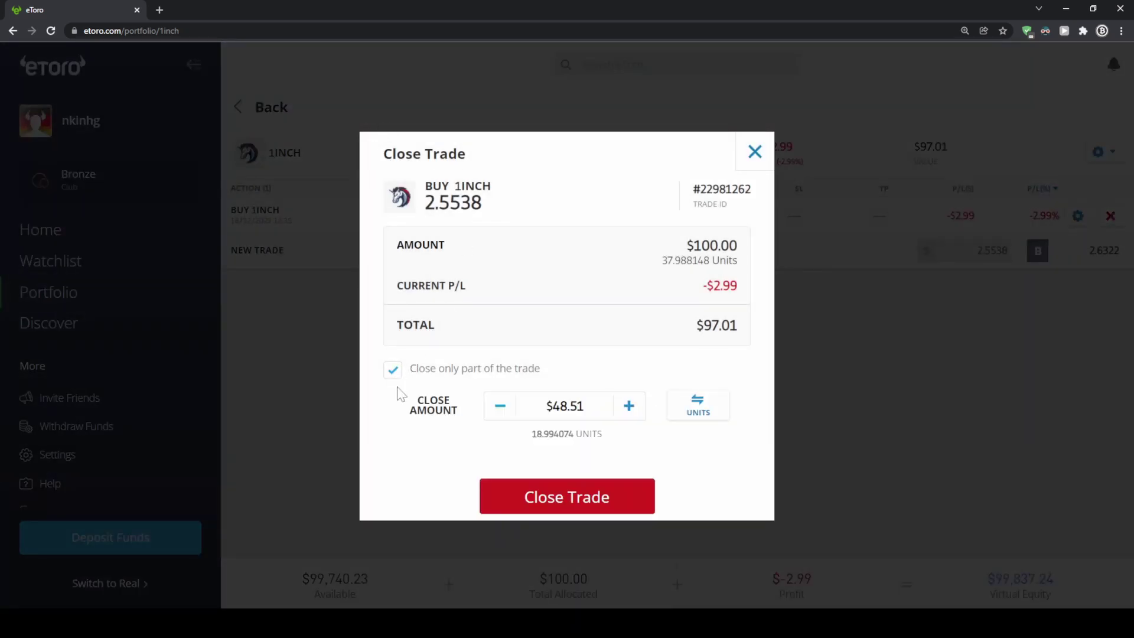
pyautogui.moveTo(547, 406); pyautogui.dragTo(584, 406)
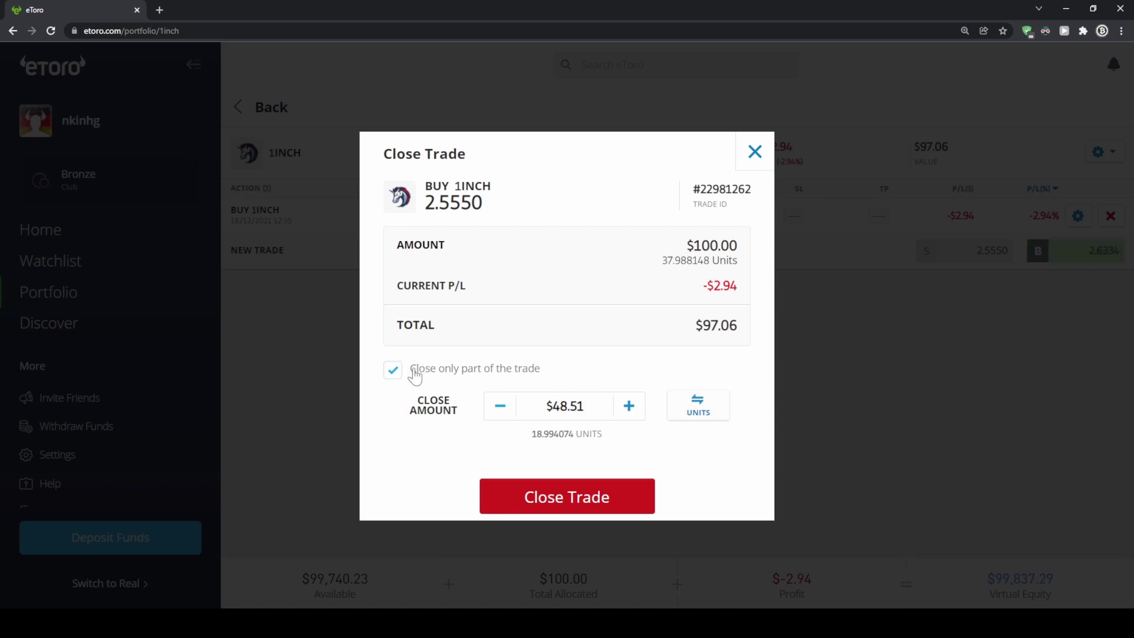
pyautogui.click(393, 371)
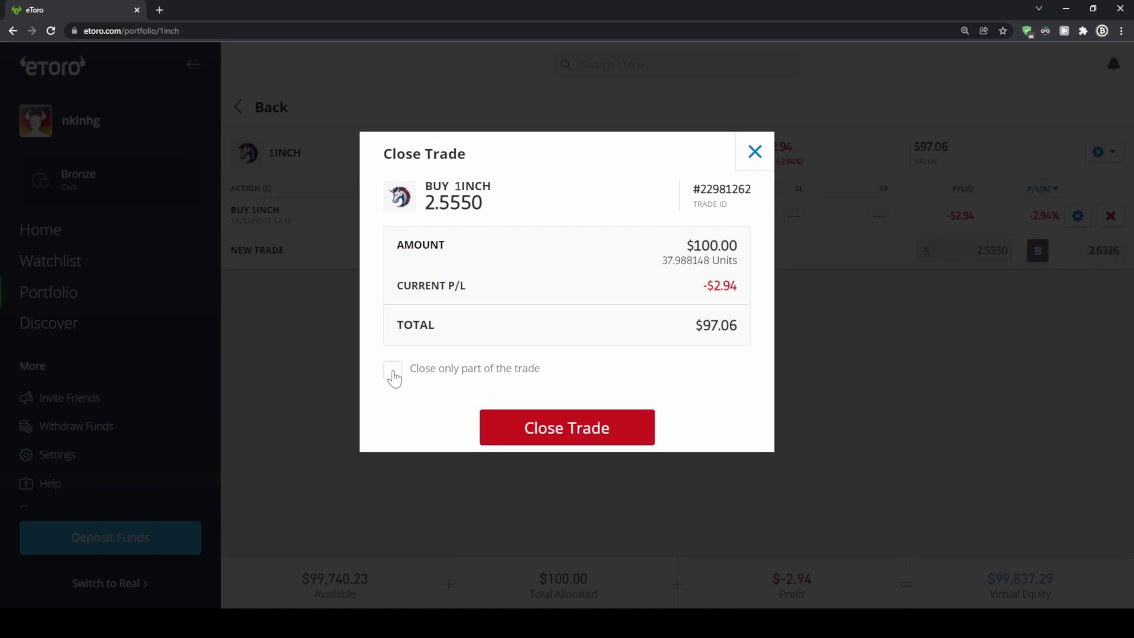
pyautogui.click(572, 442)
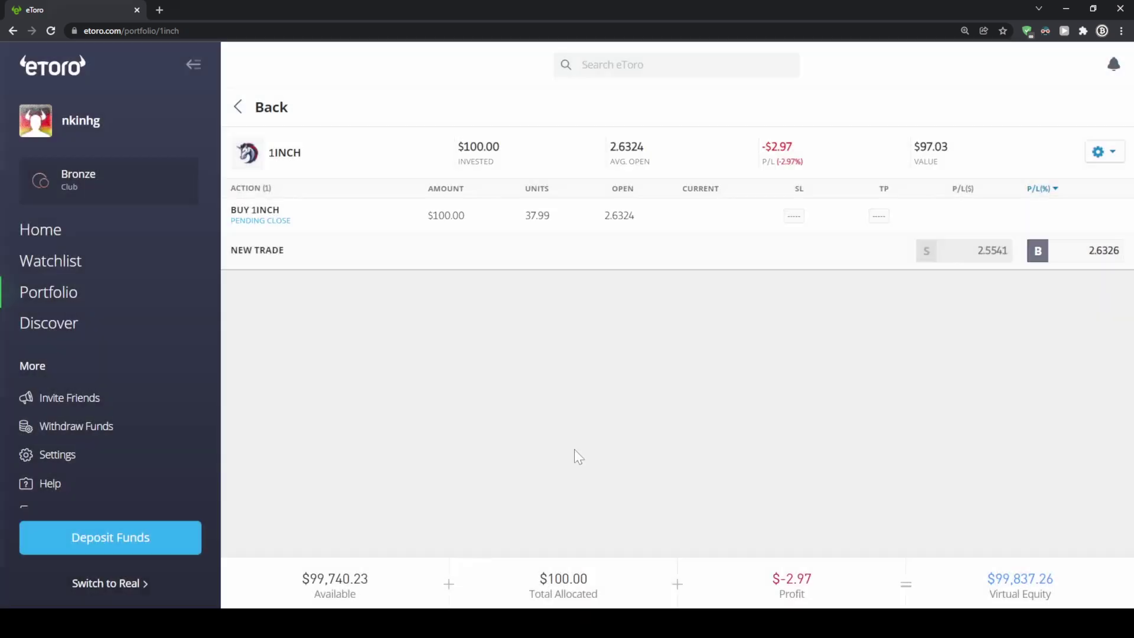